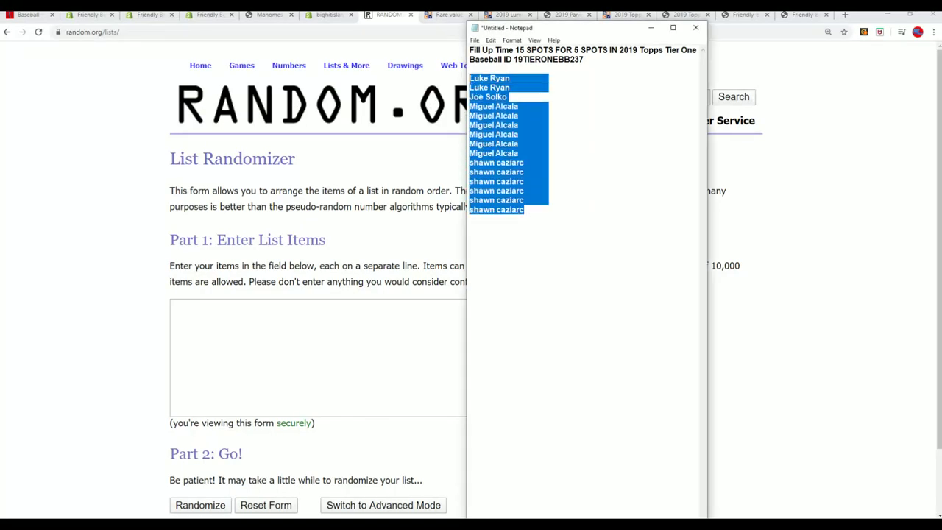
Copy the 15 selected names from Notepad into the RANDOM.ORG randomizer's entry box
right_click(484, 89)
left_click(511, 123)
right_click(196, 308)
left_click(220, 395)
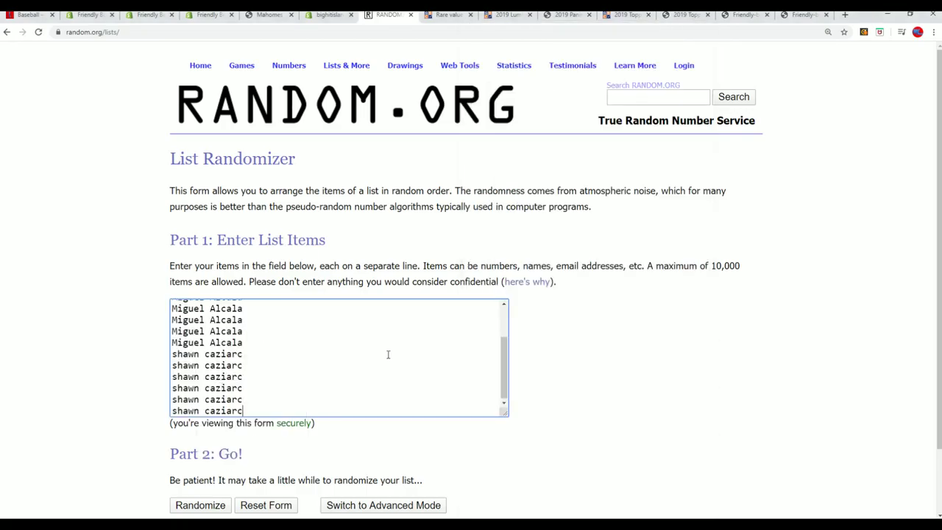
scroll(291, 449, "down", 1)
Randomize the 15-name list seven times in a row
left_click(203, 432)
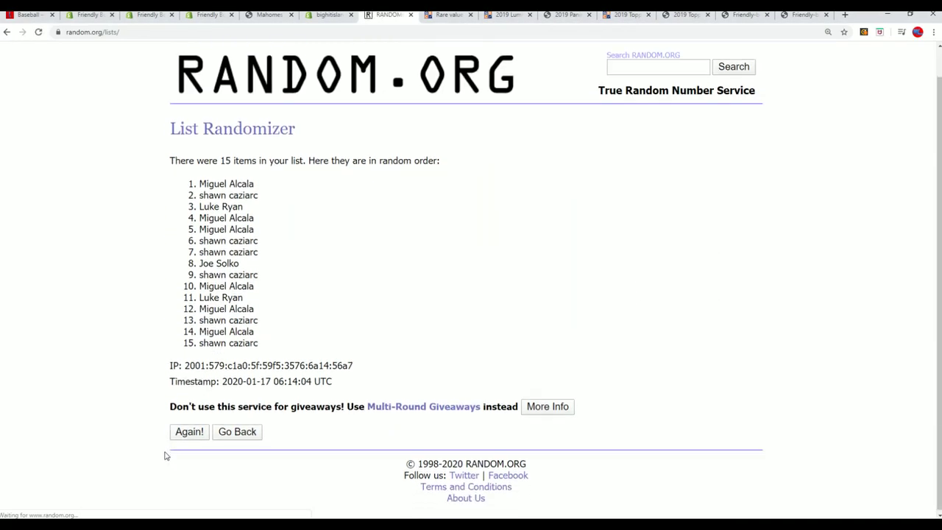
left_click(188, 436)
left_click(184, 430)
left_click(187, 437)
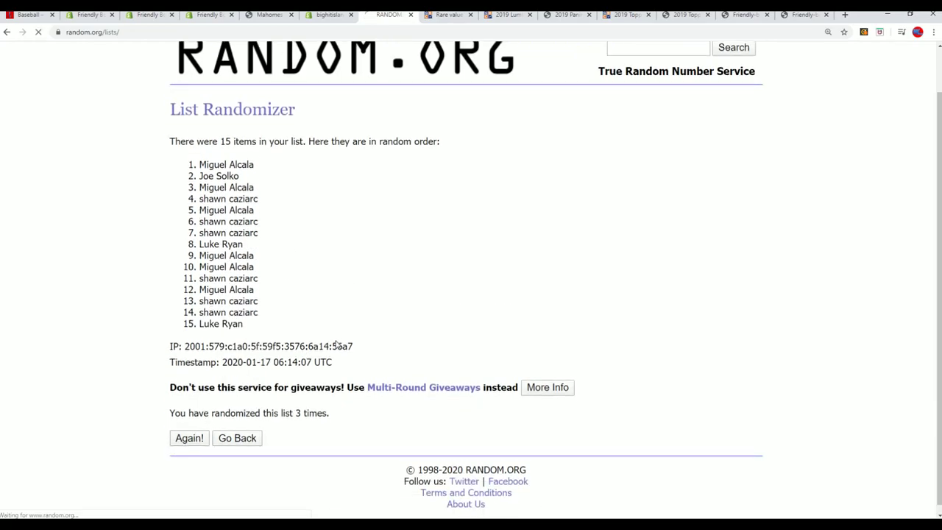
scroll(291, 395, "down", 2)
left_click(183, 434)
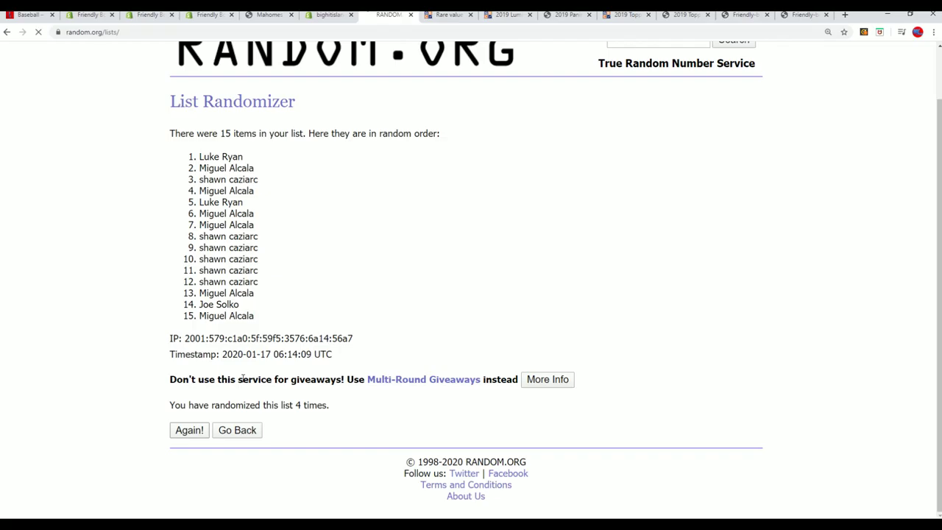
scroll(346, 305, "down", 2)
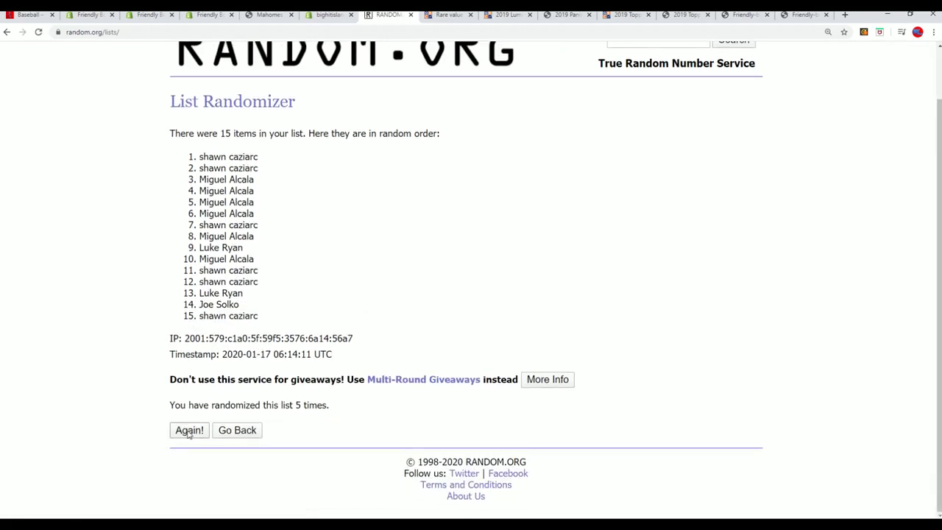
left_click(184, 433)
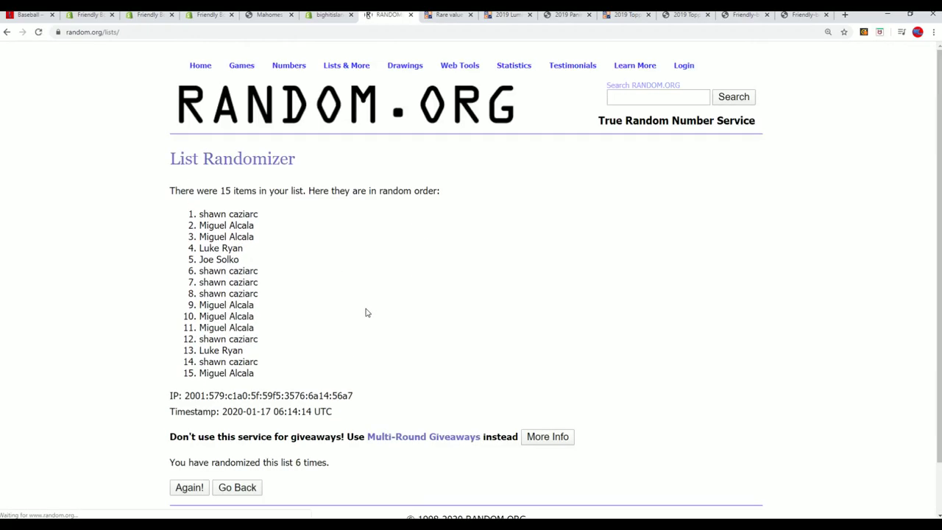
scroll(368, 311, "down", 2)
left_click(182, 430)
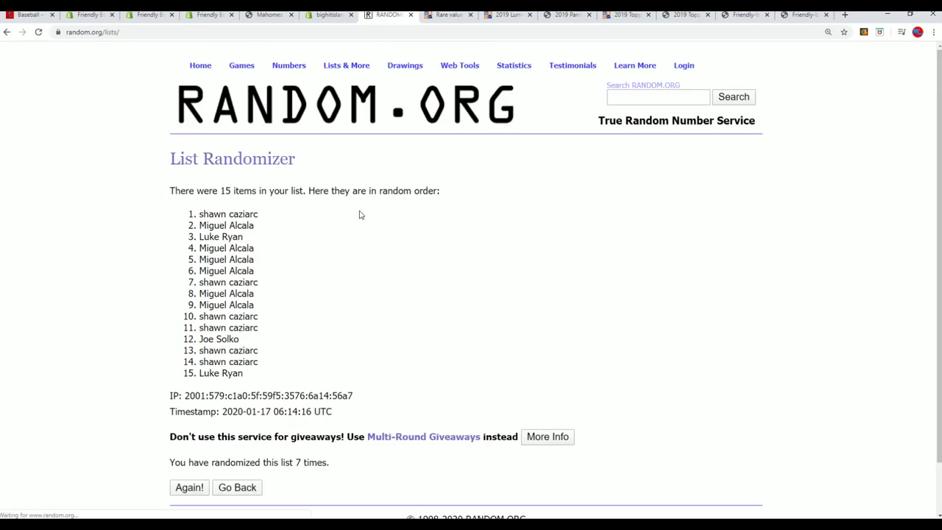
scroll(324, 212, "down", 2)
Copy the top six shuffled names and switch back toward Notepad
mouse_move(283, 213)
left_mouse_down()
mouse_move(242, 214)
mouse_move(175, 158)
left_mouse_up()
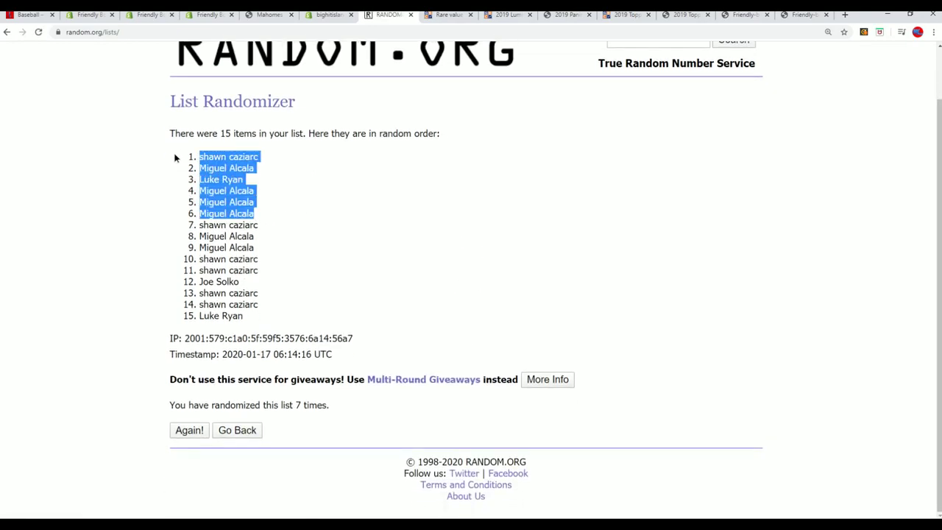
right_click(213, 158)
left_click(234, 167)
key("alt+Tab")
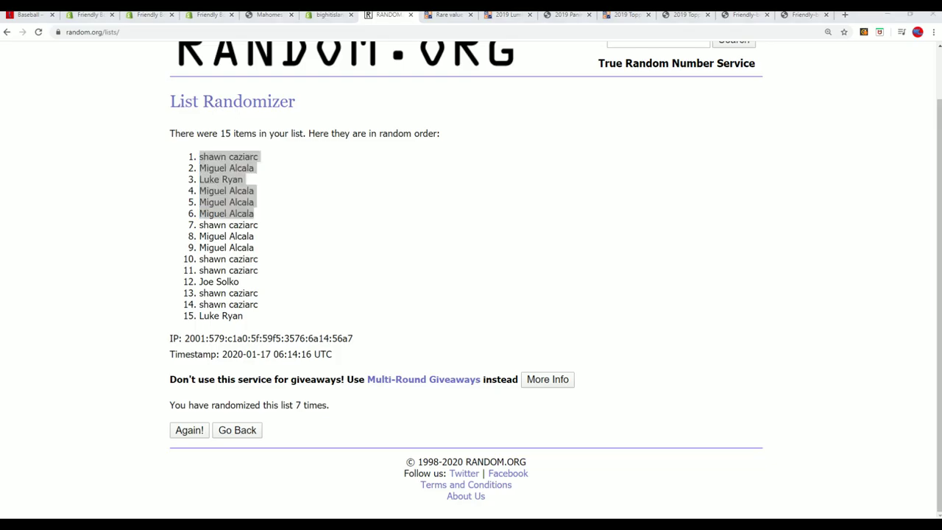
Paste the six winning names at the end of the Notepad text, then select the SPOTS header
key("alt+Tab")
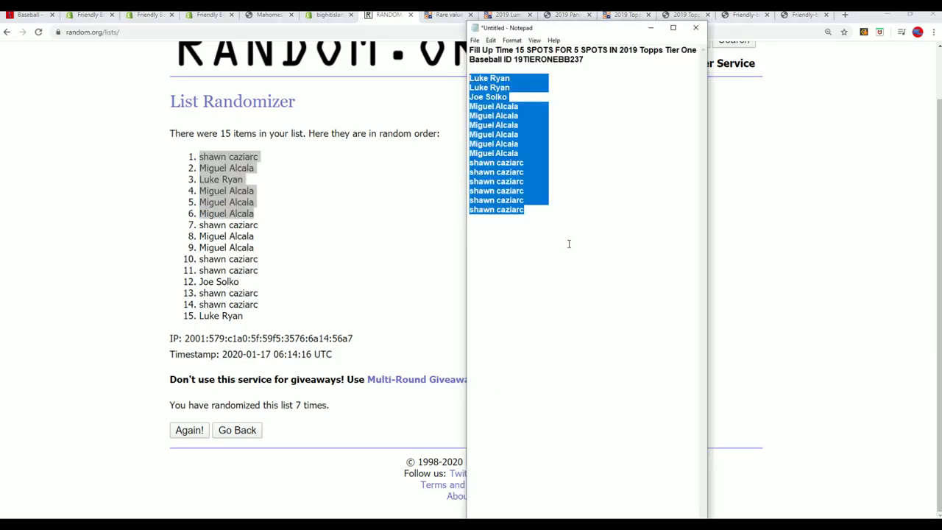
left_click(534, 215)
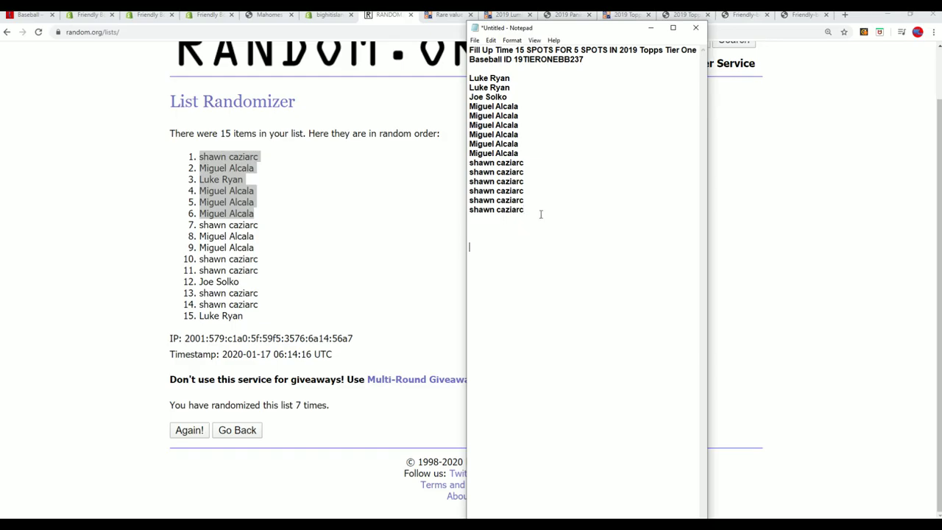
key("ctrl+v")
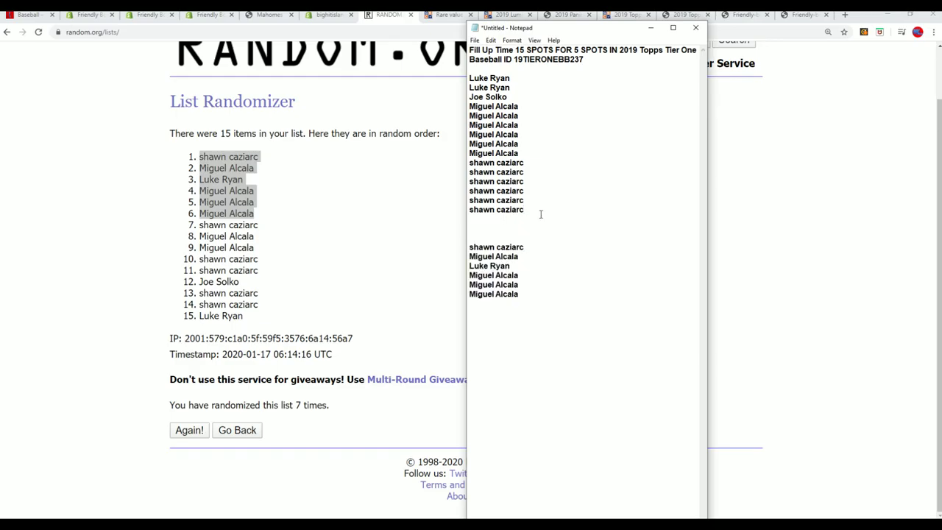
left_click_drag(588, 59, 469, 83)
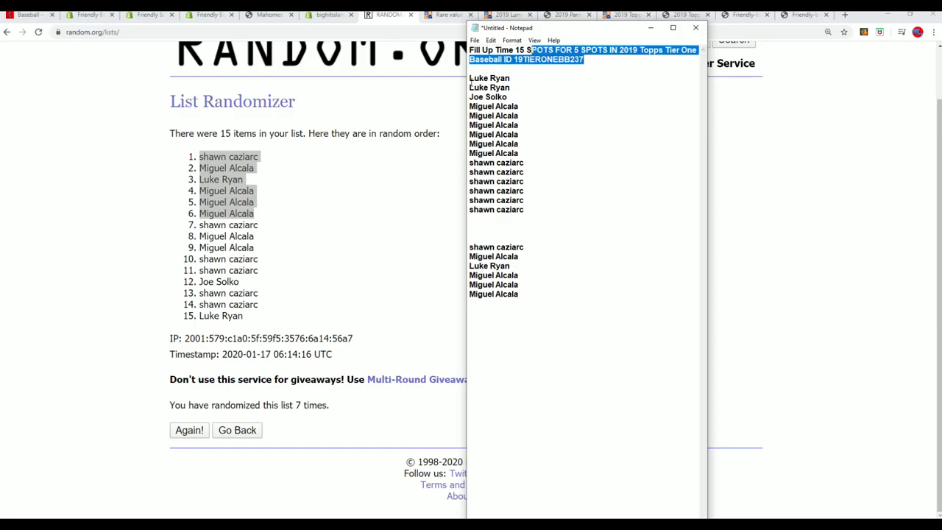